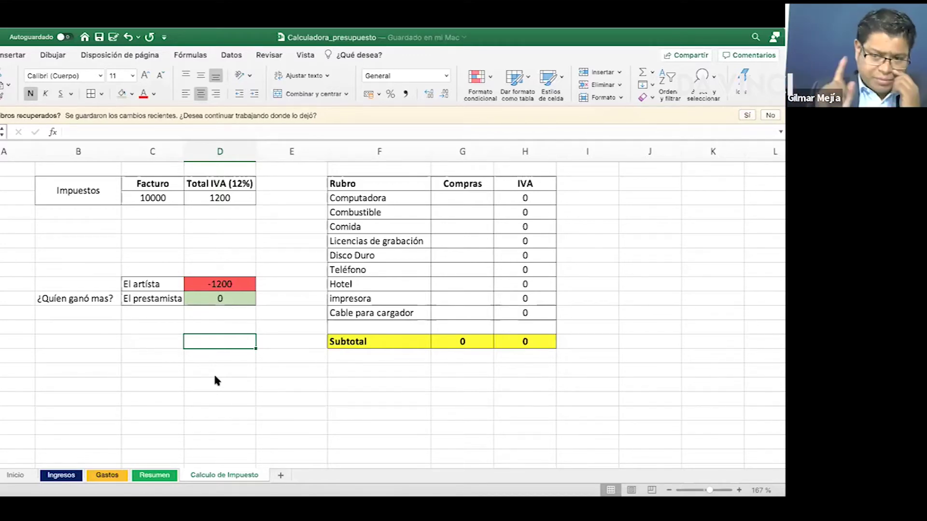
Enter 3000 as the Computadora purchase and check the formula in its IVA cell.
left_click(149, 200)
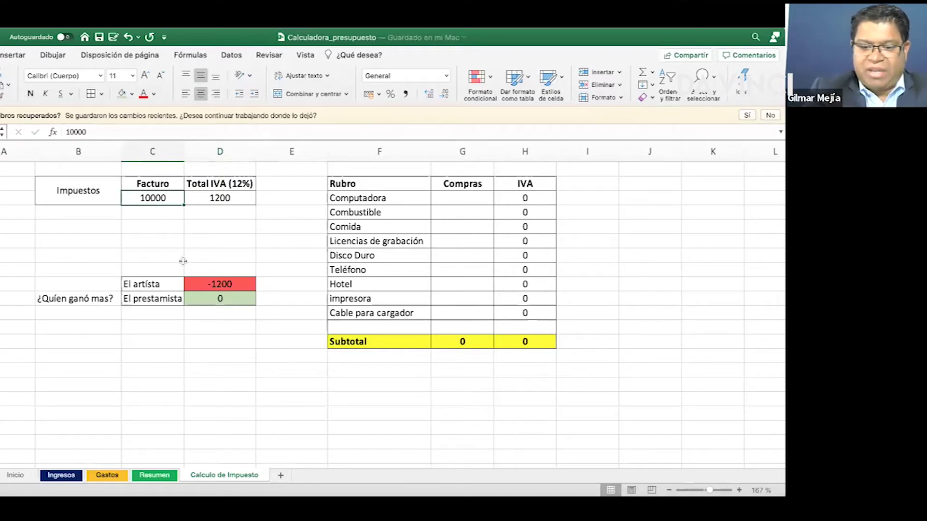
key("Right")
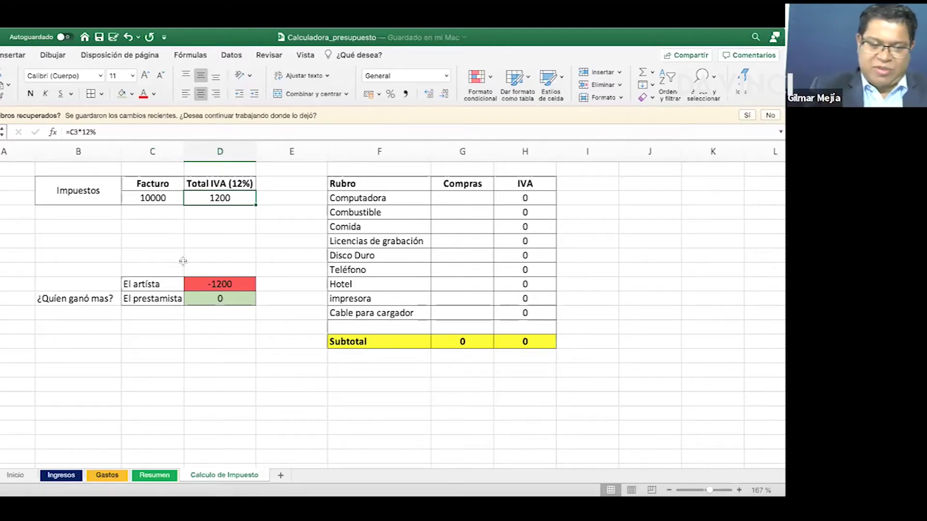
left_click(471, 199)
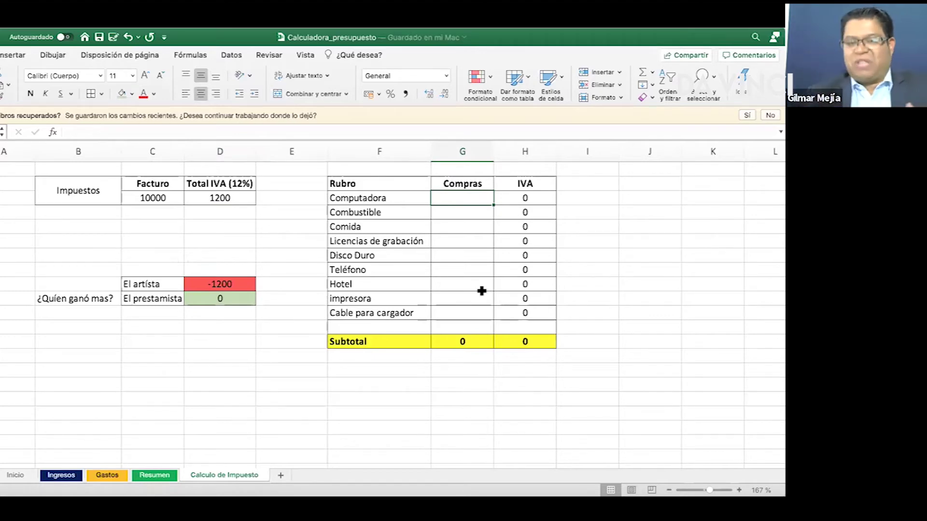
type("30000")
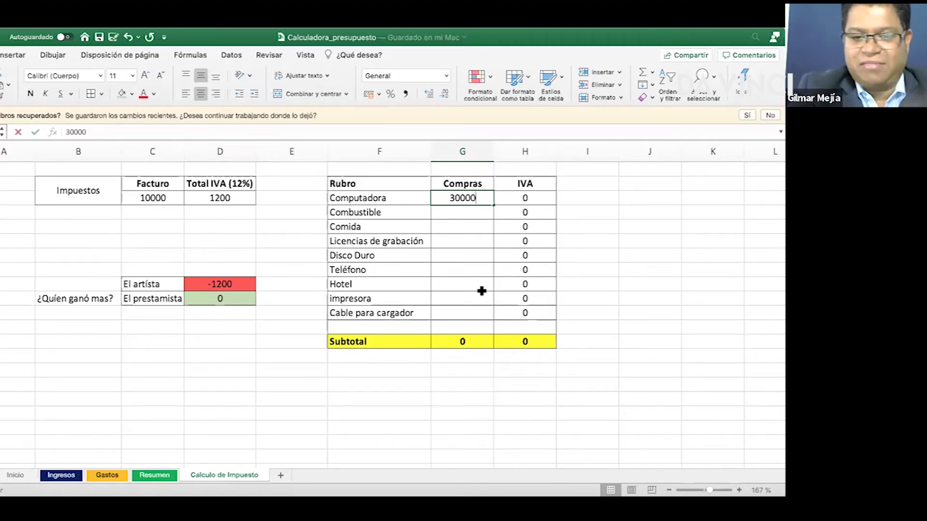
key("BackSpace")
key("Return")
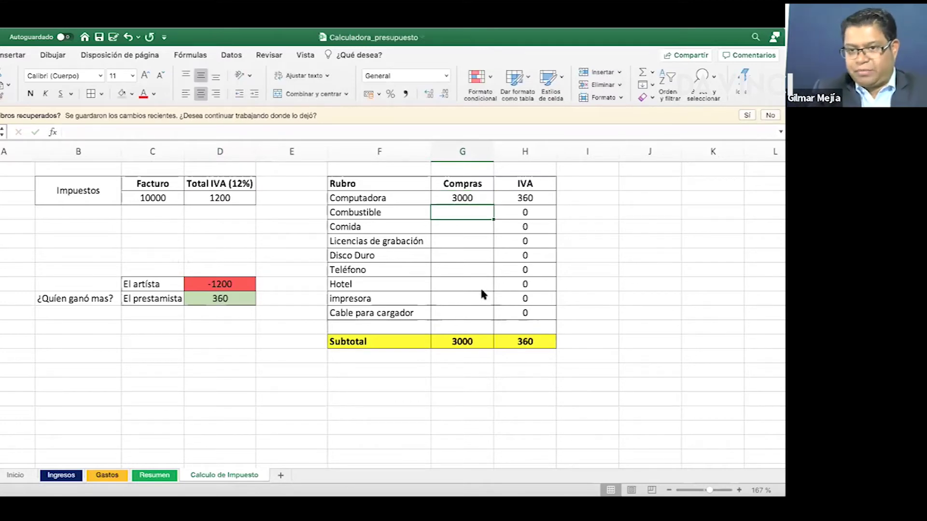
key("Up")
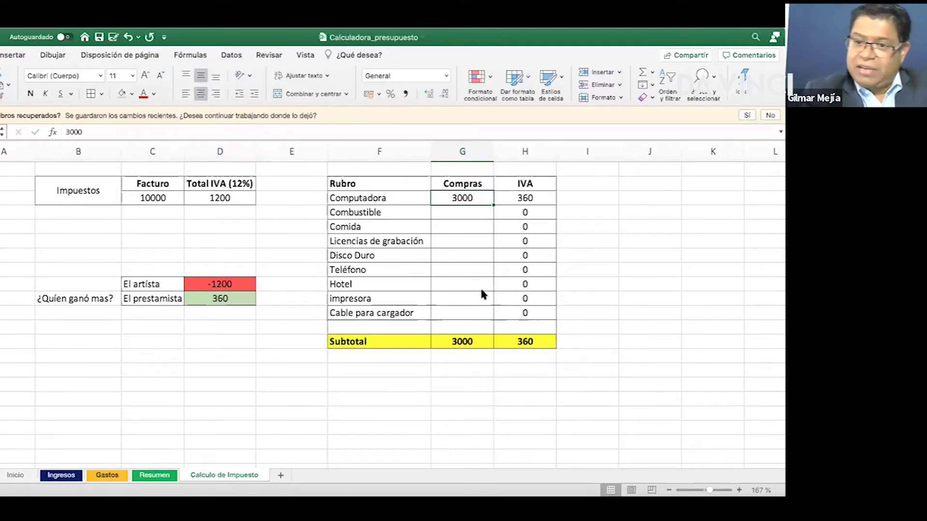
key("Right")
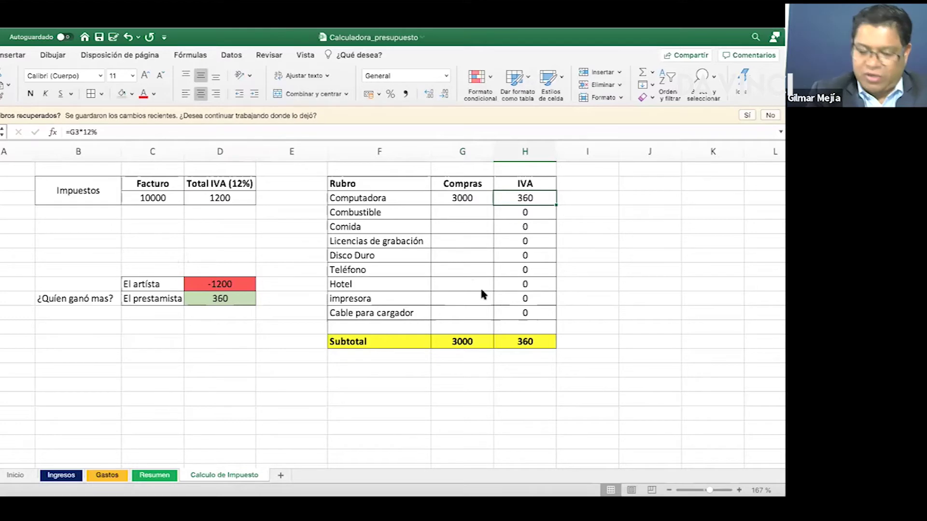
Fill in the purchase amounts with 500 for Combustible and 2000 for Comida.
key("Left")
key("Down")
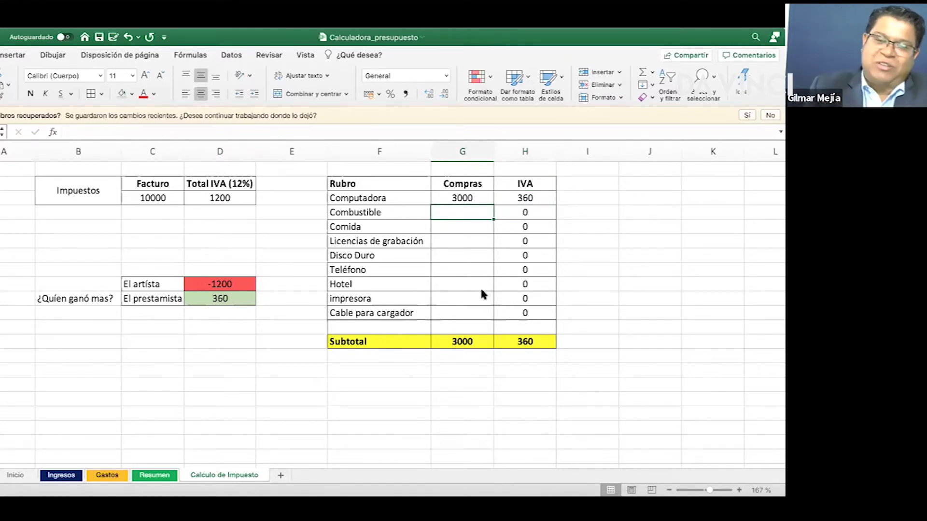
type("500")
key("Return")
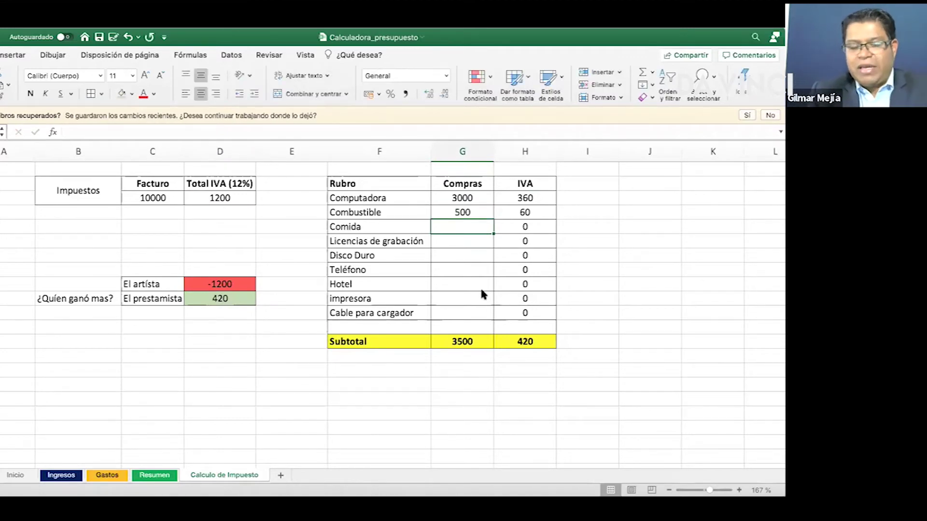
type("2000")
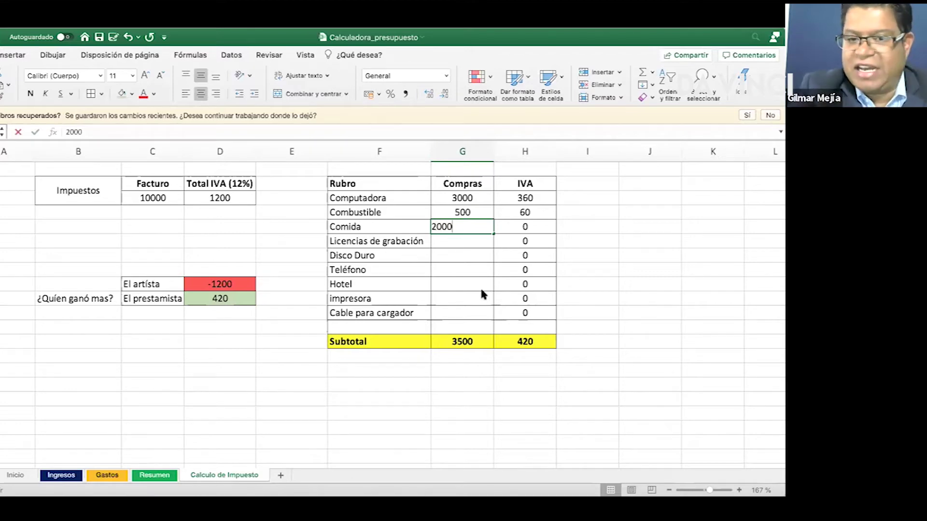
key("Return")
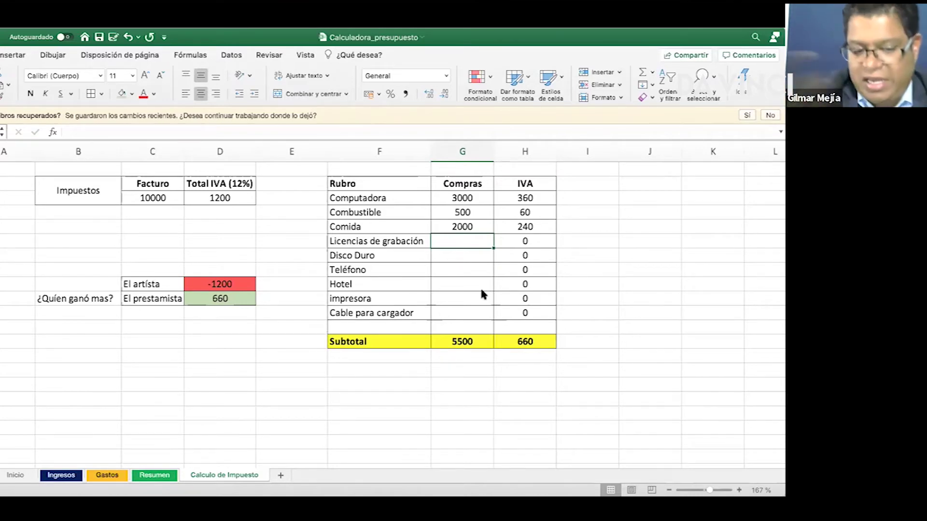
Enter a purchase amount of 1000 each for Licencias de grabación, Disco Duro and Teléfono.
type("1000")
key("Return")
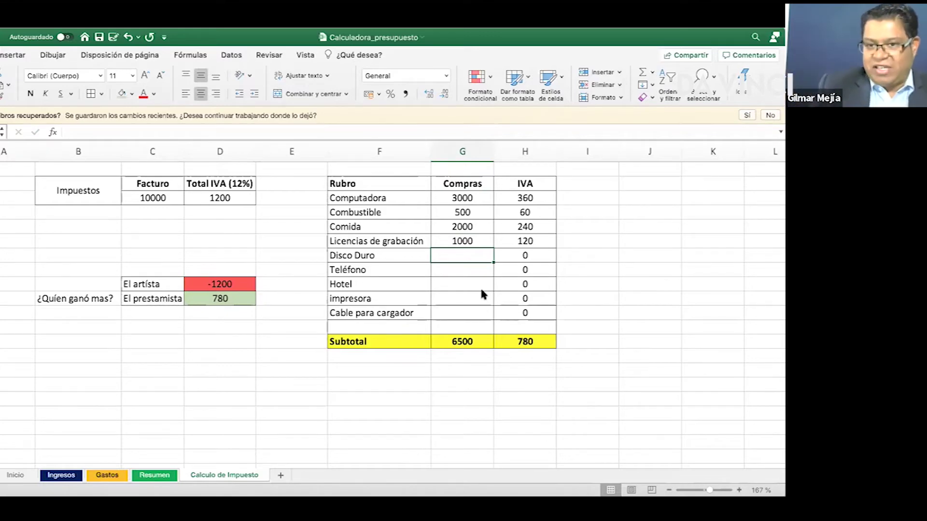
type("1000")
key("Return")
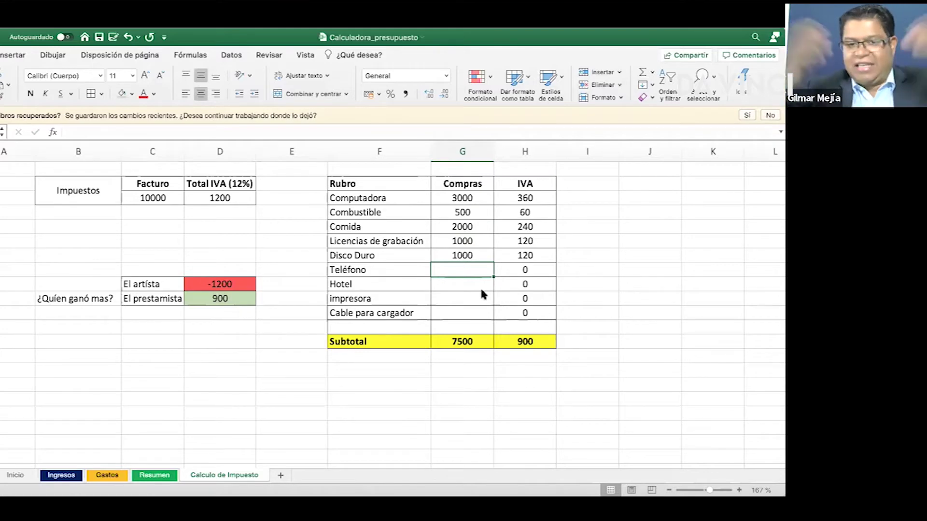
type("1000")
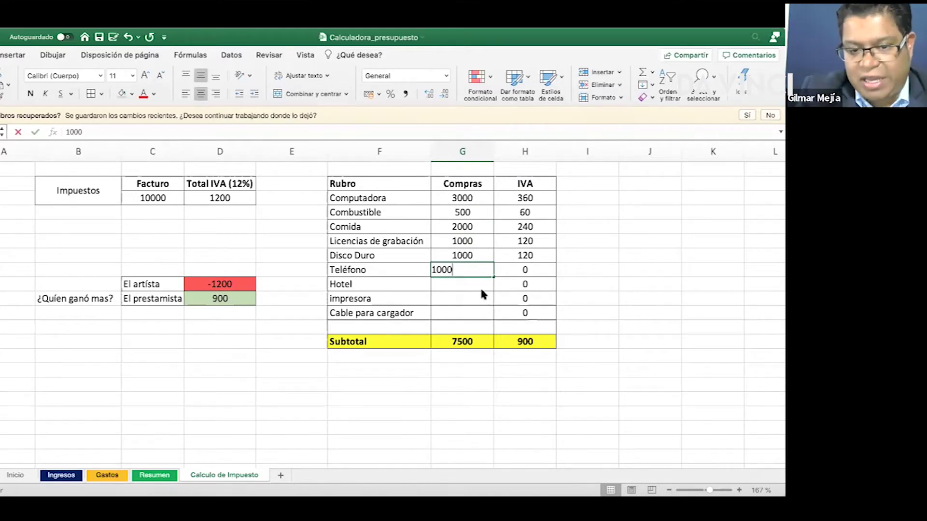
key("Return")
Copy the Teléfono purchase amount to Hotel and impresora, and set Cable para cargador to 1500.
key("super+c")
left_click(480, 286)
key("super+v")
key("Down")
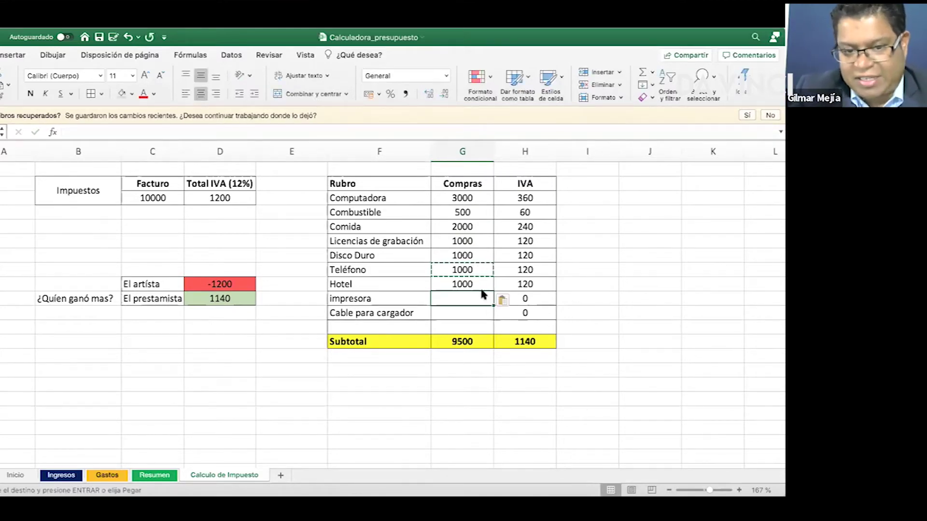
key("super+v")
key("Down")
key("super+v")
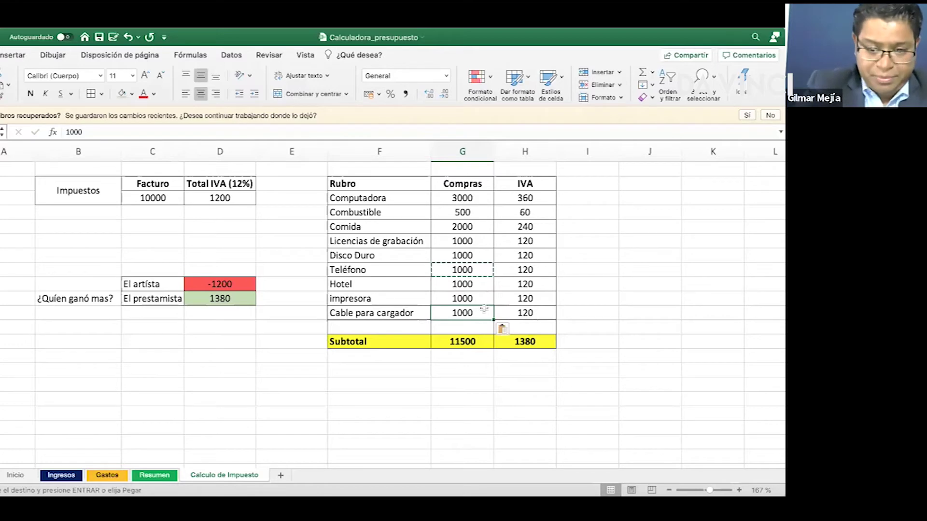
type("1500")
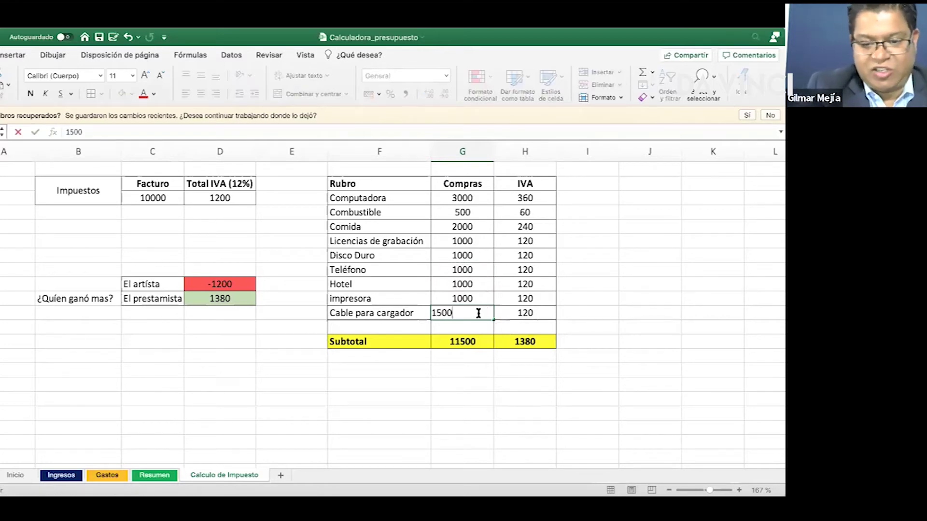
key("Return")
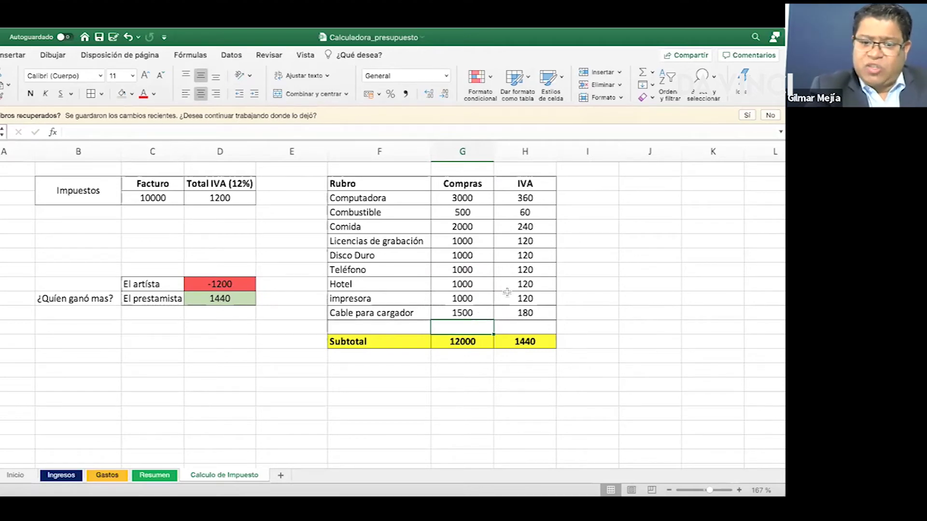
Review the list of purchases and inspect the formula behind the IVA subtotal.
left_click_drag(410, 193, 475, 313)
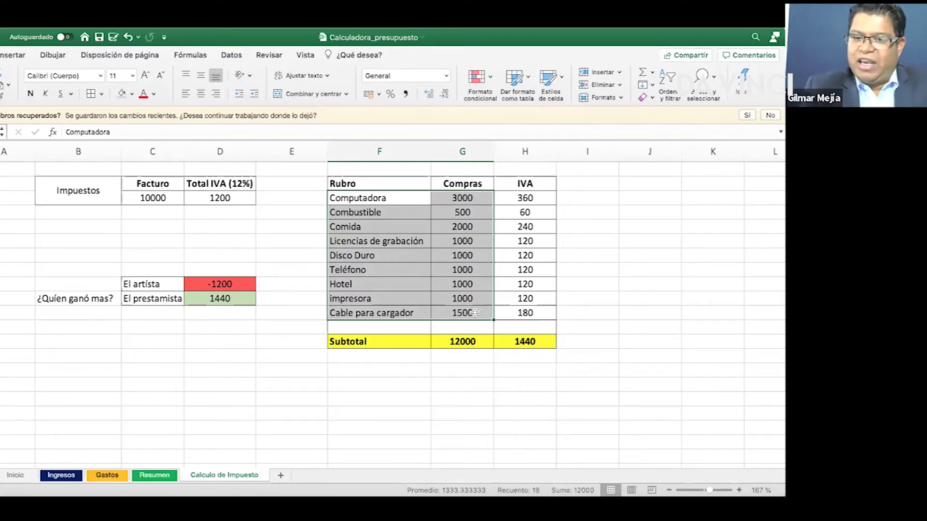
double_click(538, 344)
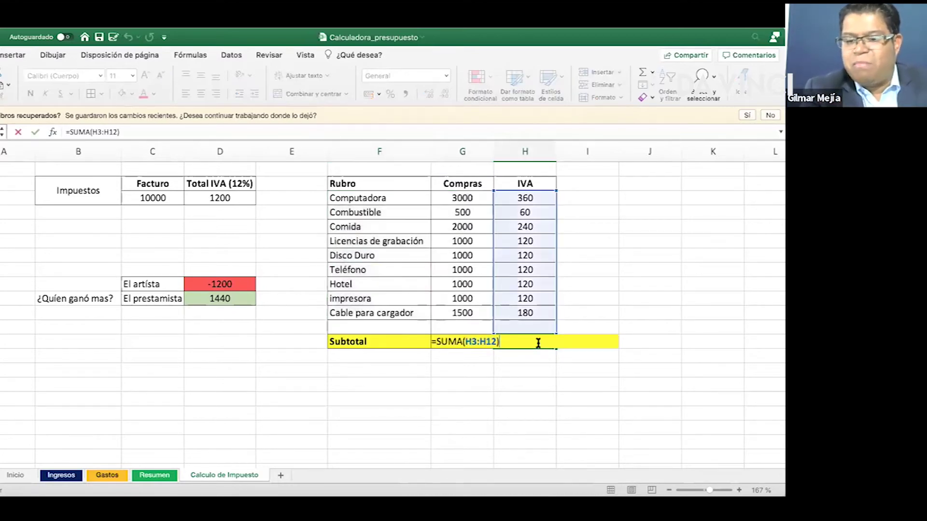
key("Escape")
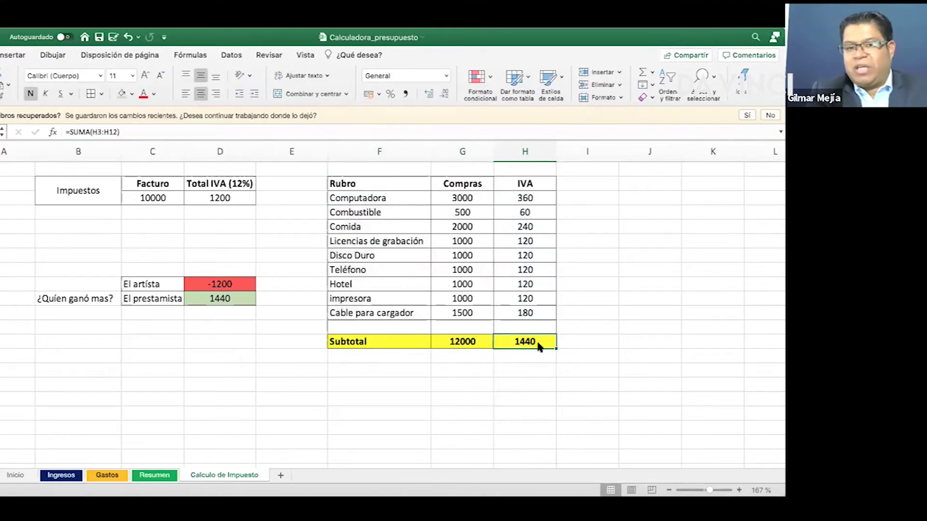
left_click_drag(478, 199, 480, 316)
left_click(520, 343)
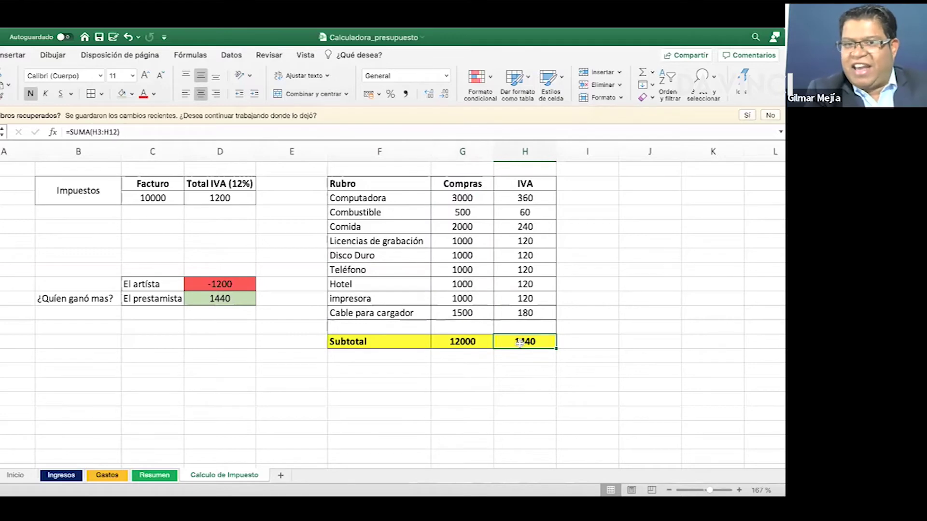
Compare the Total IVA (12%) on the invoiced amount with the El artista and El prestamista results.
left_click(239, 201)
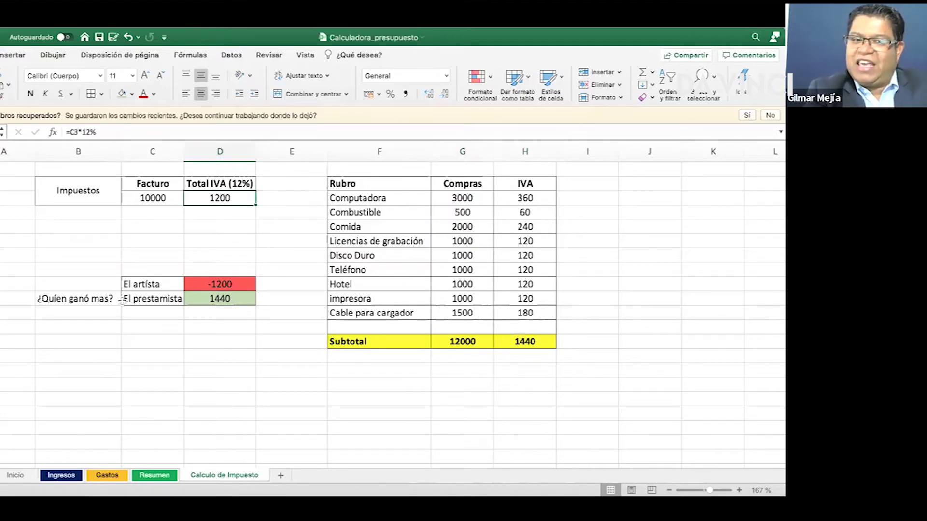
left_click(86, 301)
left_click(156, 282)
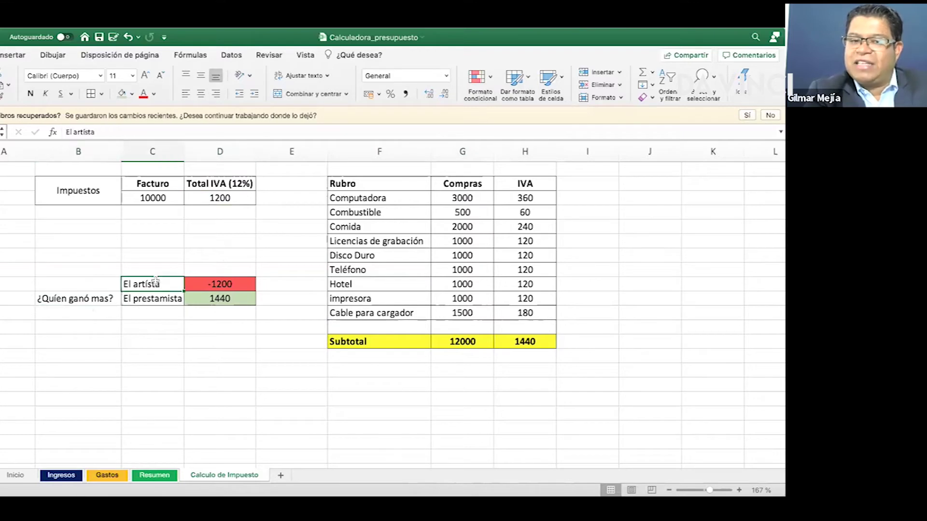
left_click(154, 299)
key("Right")
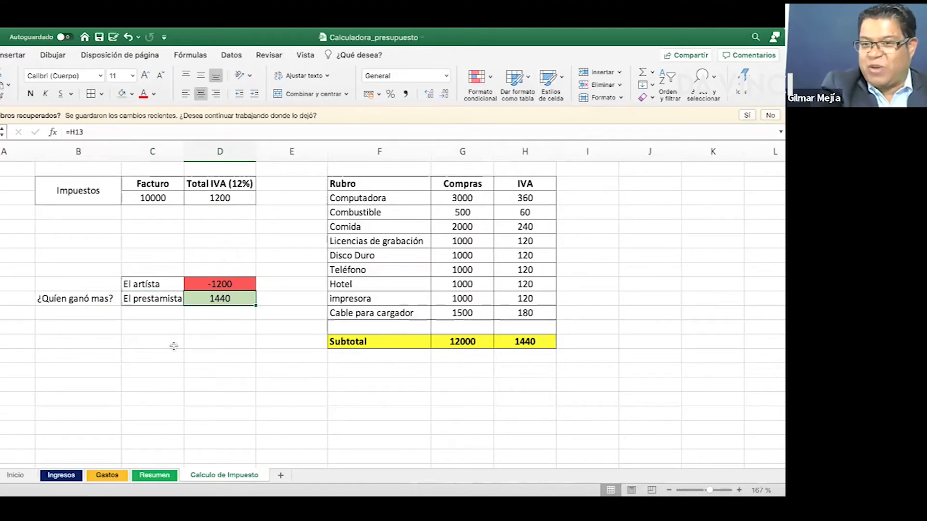
key("Up")
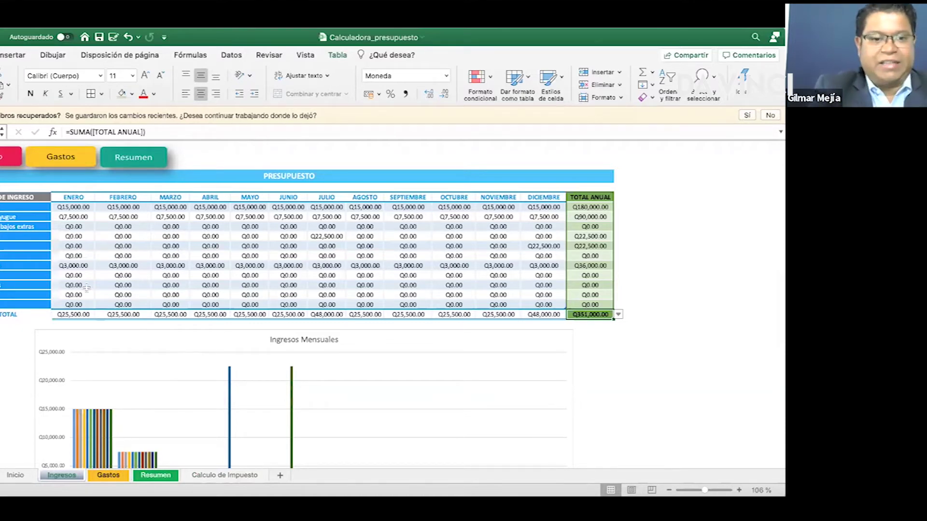
Examine the January income entries and the overall annual total in the Ingresos sheet's budget table.
scroll(80, 285, "up", 6, "ctrl")
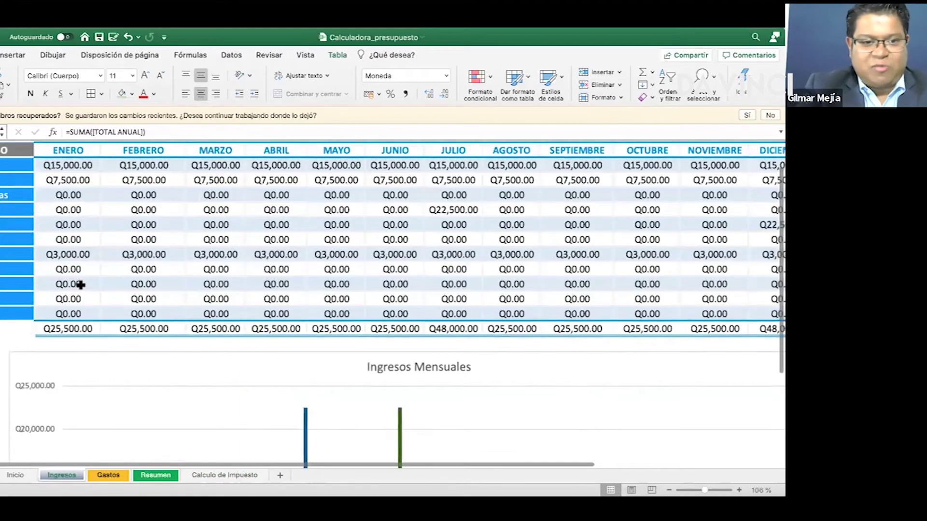
scroll(80, 284, "up", 3)
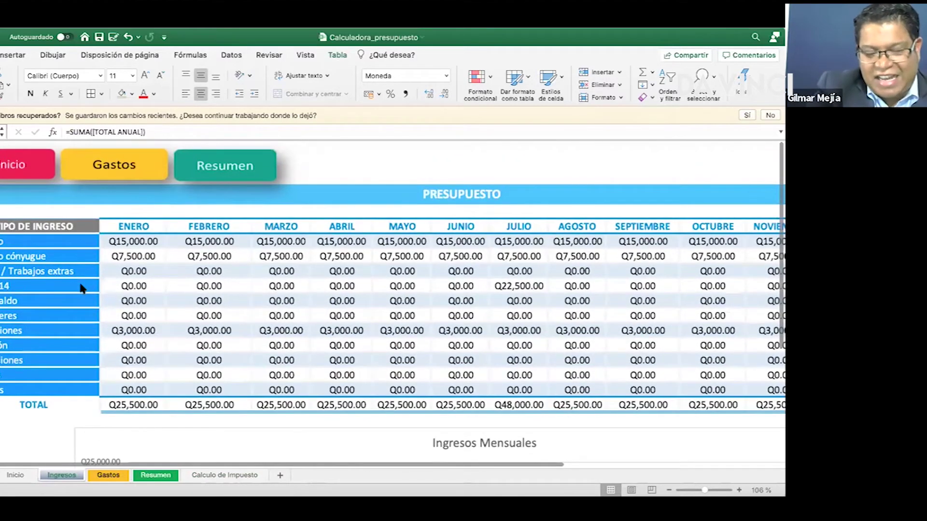
scroll(81, 288, "up", 3, "ctrl")
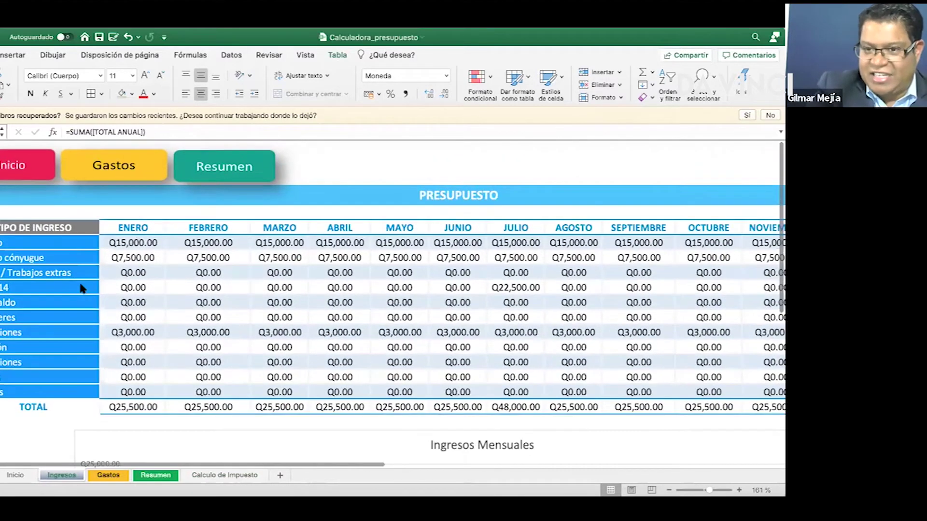
left_click(115, 247)
left_click_drag(114, 249, 147, 381)
scroll(149, 382, "right", 4)
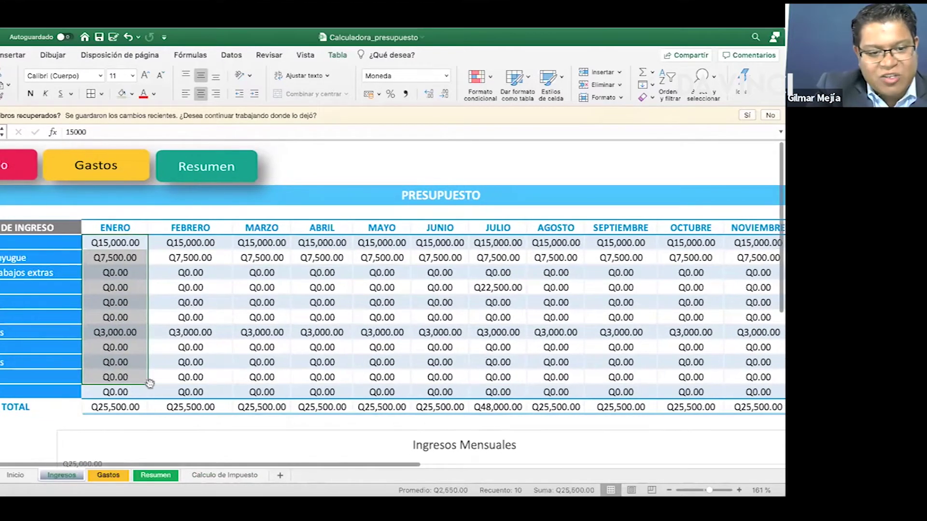
scroll(149, 384, "right", 20)
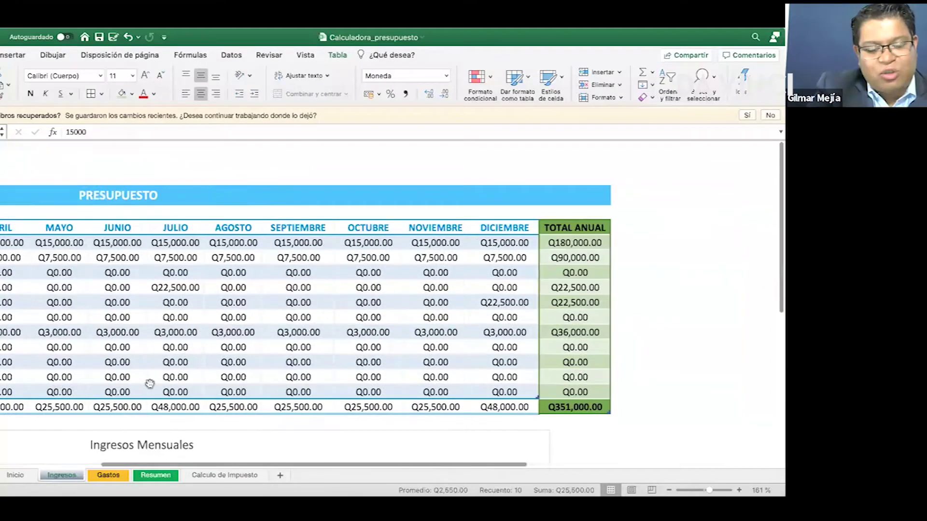
left_click(287, 397)
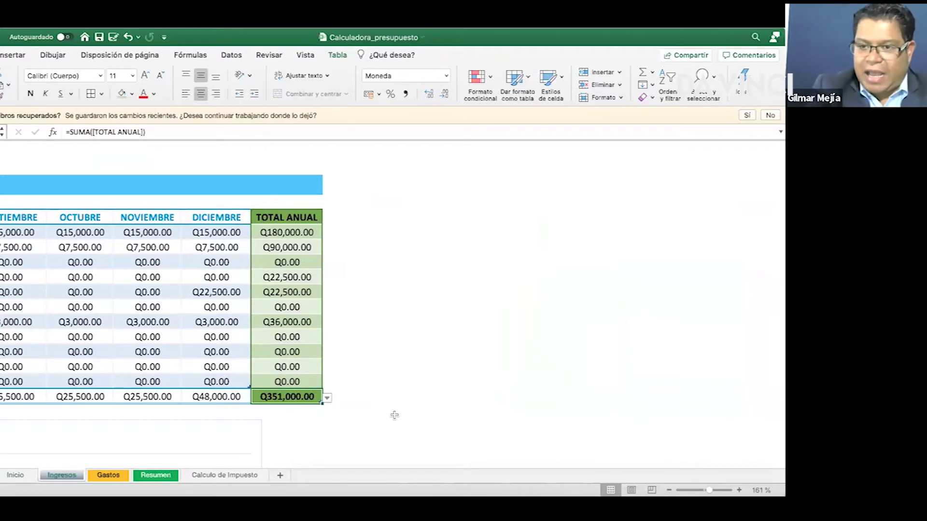
scroll(393, 414, "left", 10)
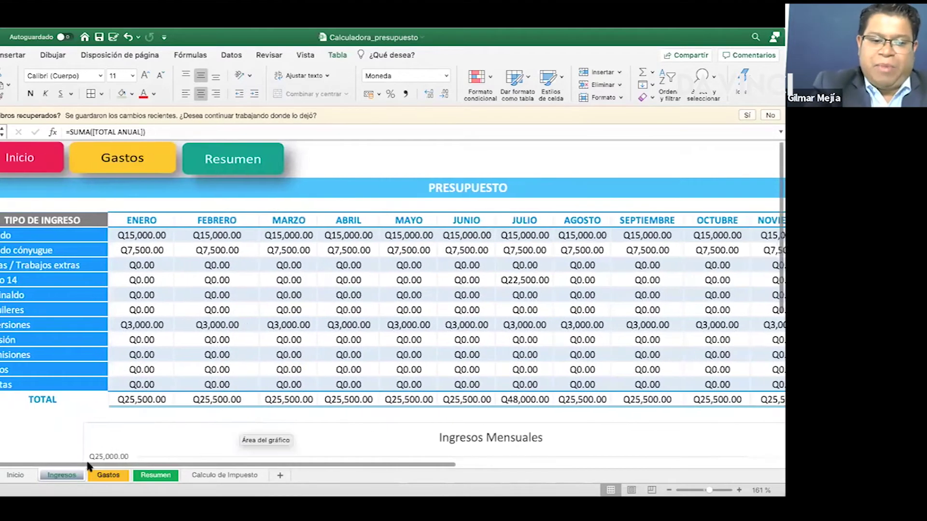
Examine the monthly expense entries and the annual totals in the Gastos sheet's budget table.
left_click(108, 476)
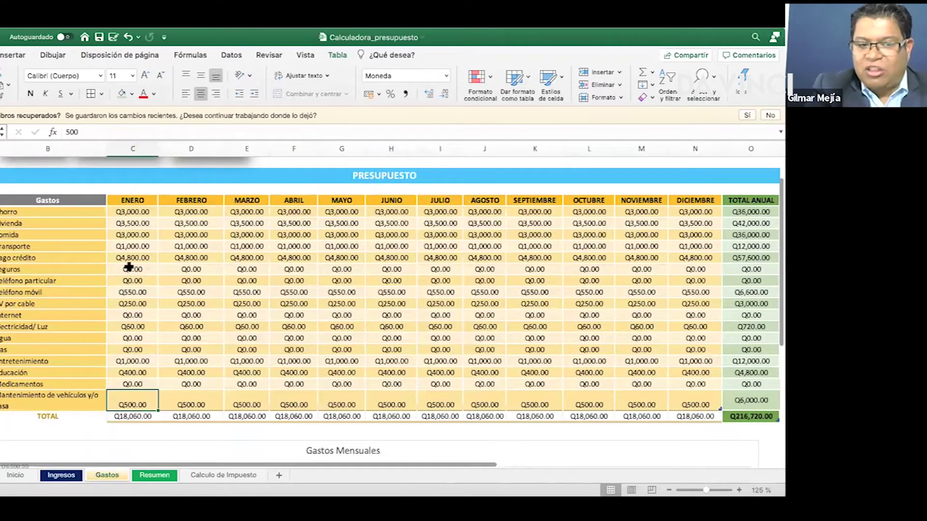
left_click_drag(133, 213, 191, 383)
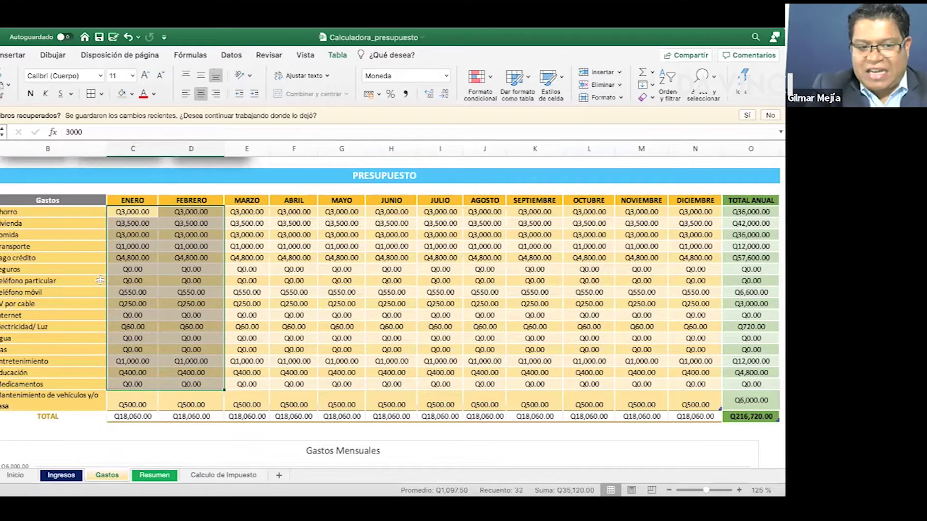
left_click(125, 316)
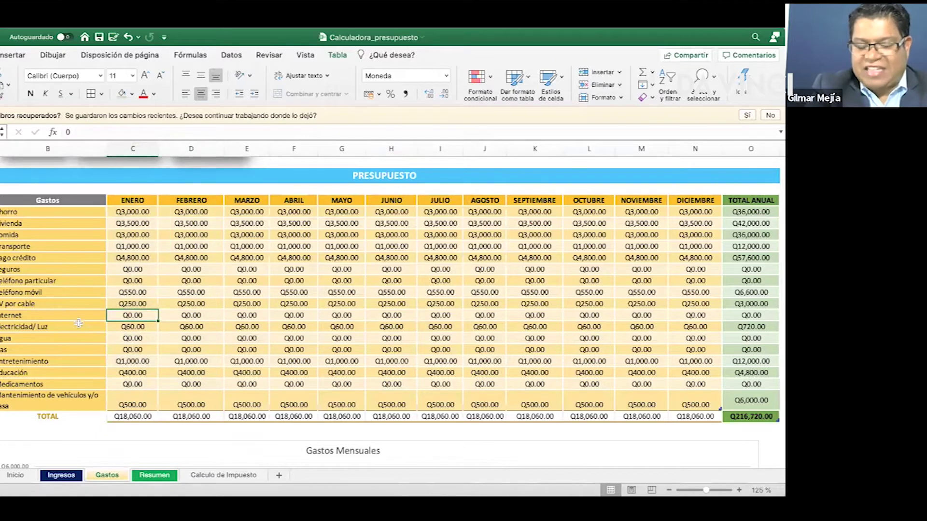
left_click(126, 340)
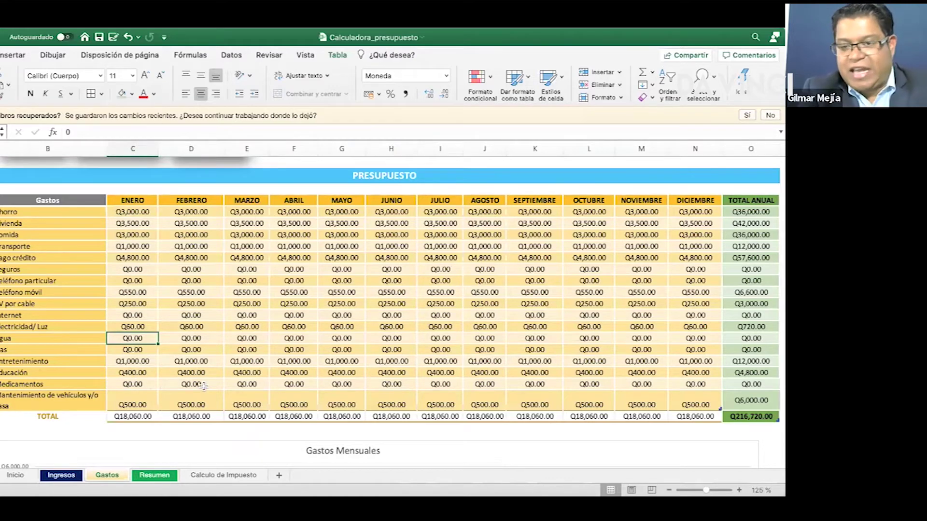
scroll(203, 386, "right", 5)
scroll(193, 411, "down", 1)
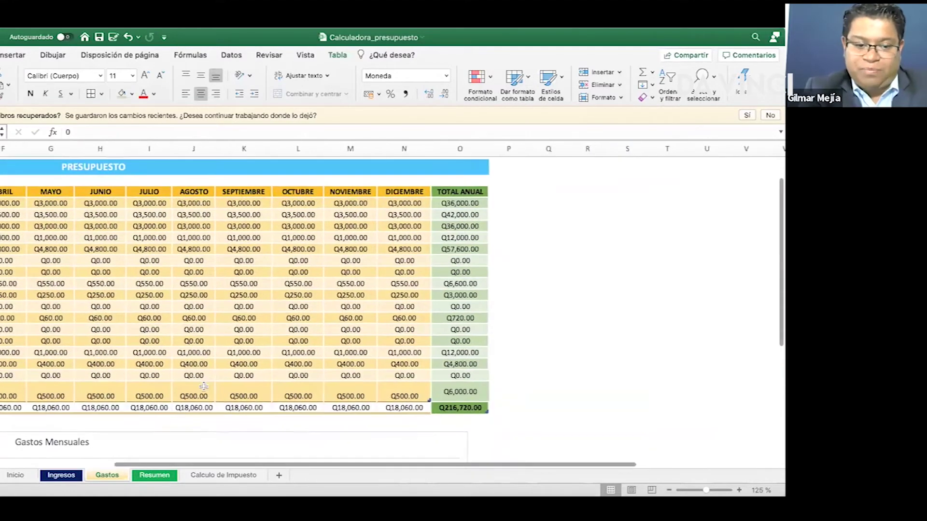
scroll(160, 449, "left", 5)
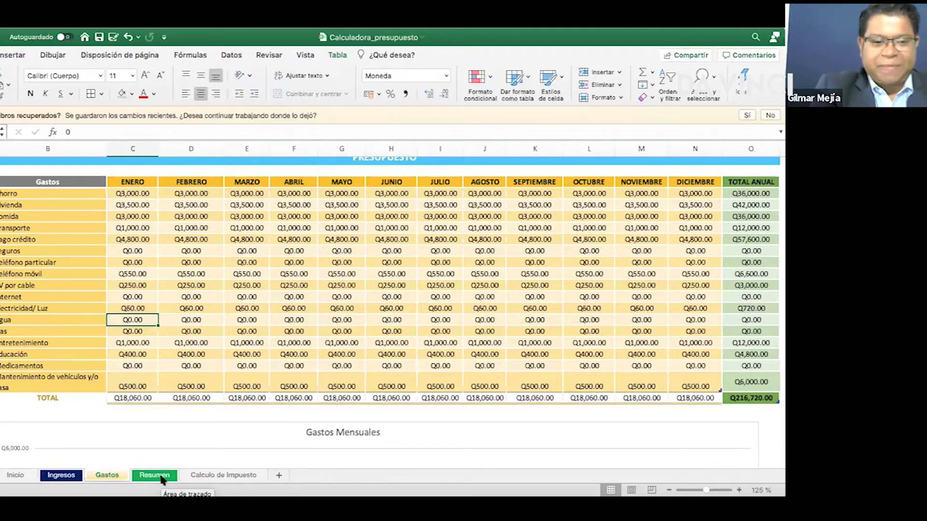
Inspect the January total income, total expenses and available cash cells in the Resumen sheet's budget table.
left_click(160, 476)
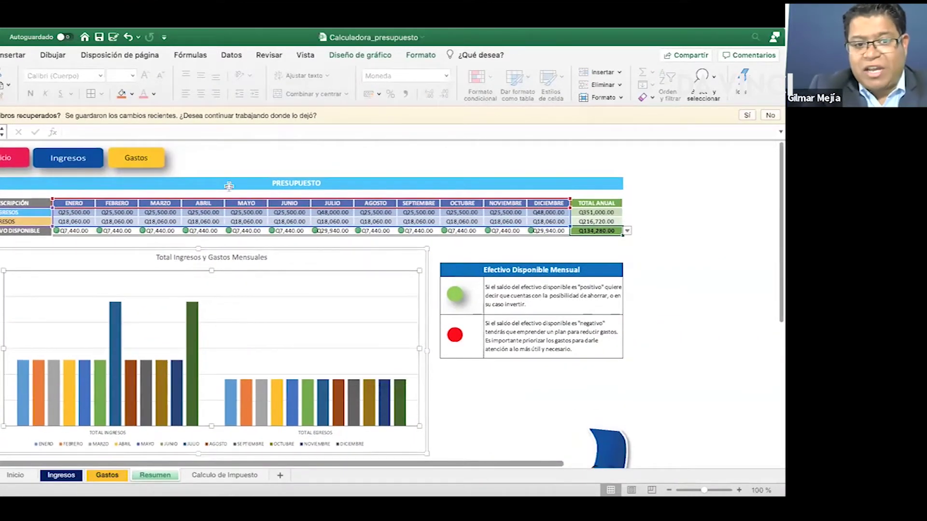
scroll(229, 172, "up", 5)
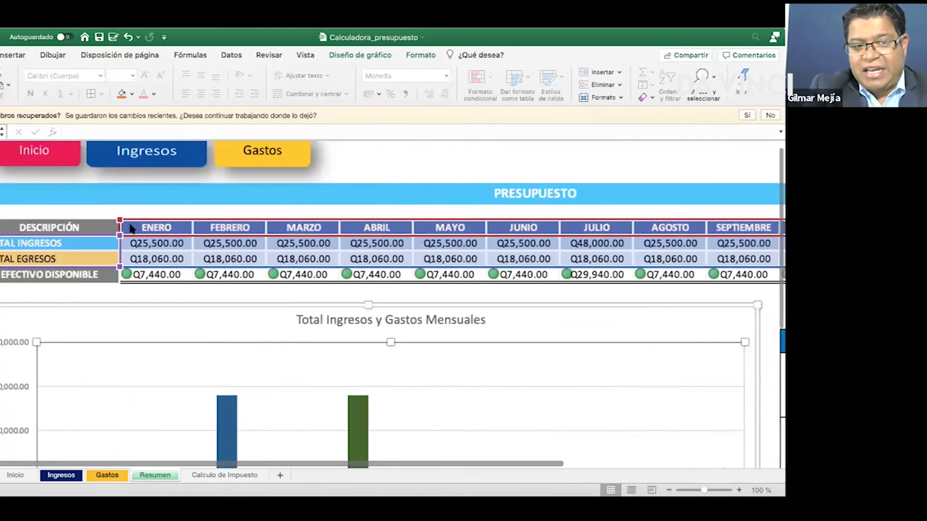
left_click(139, 246)
left_click(144, 261)
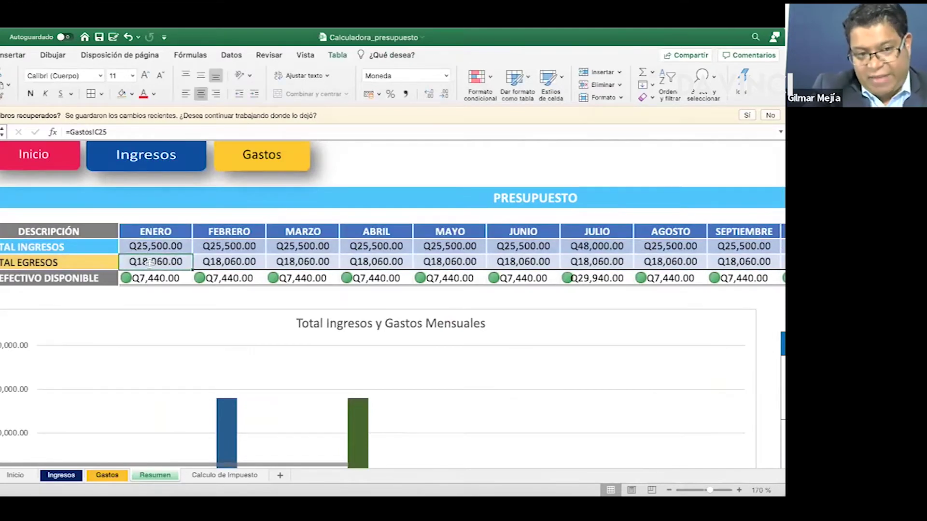
left_click(163, 279)
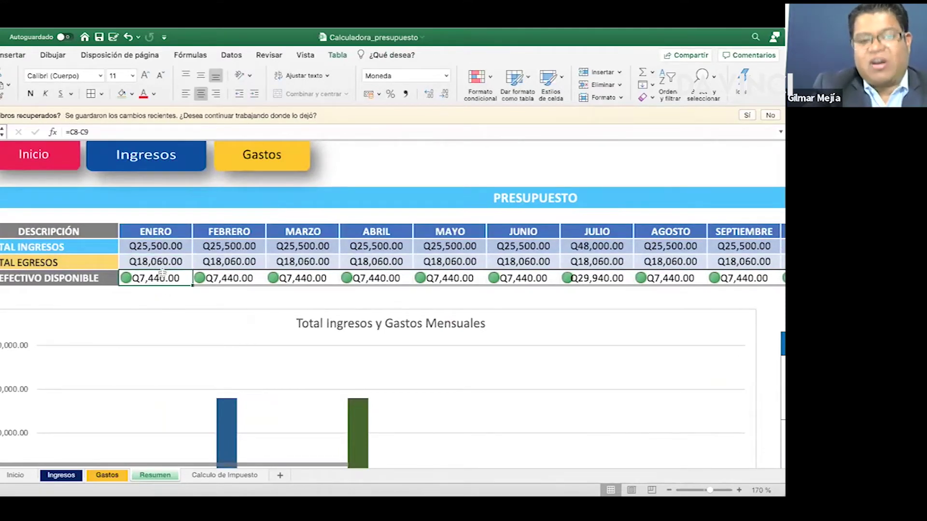
Review the annual totals and read the positive and negative balance explanations under Efectivo Disponible Mensual.
scroll(181, 319, "right", 9)
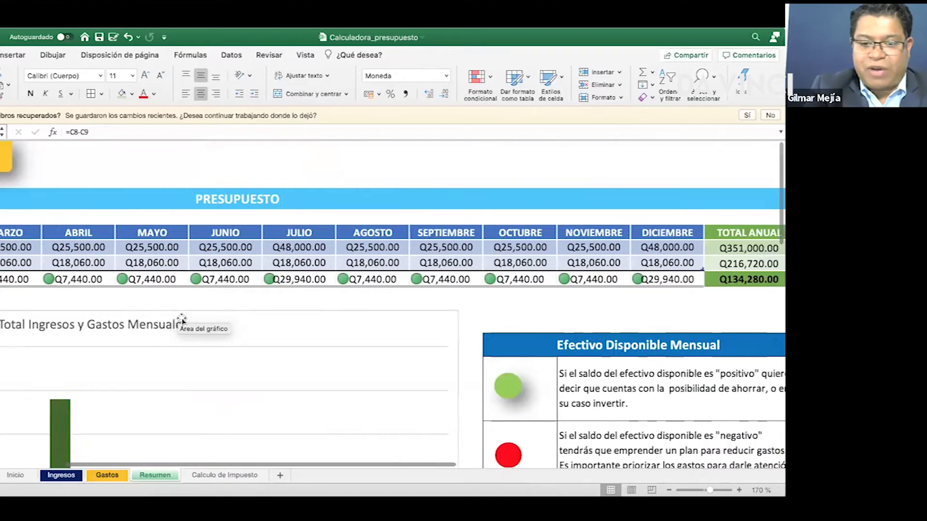
scroll(194, 321, "down", 5)
left_click(359, 311)
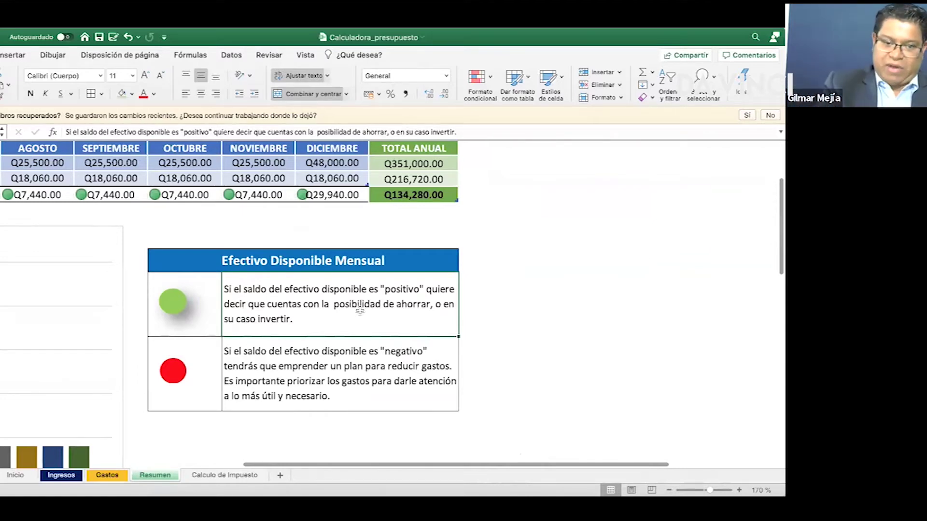
left_click(324, 374)
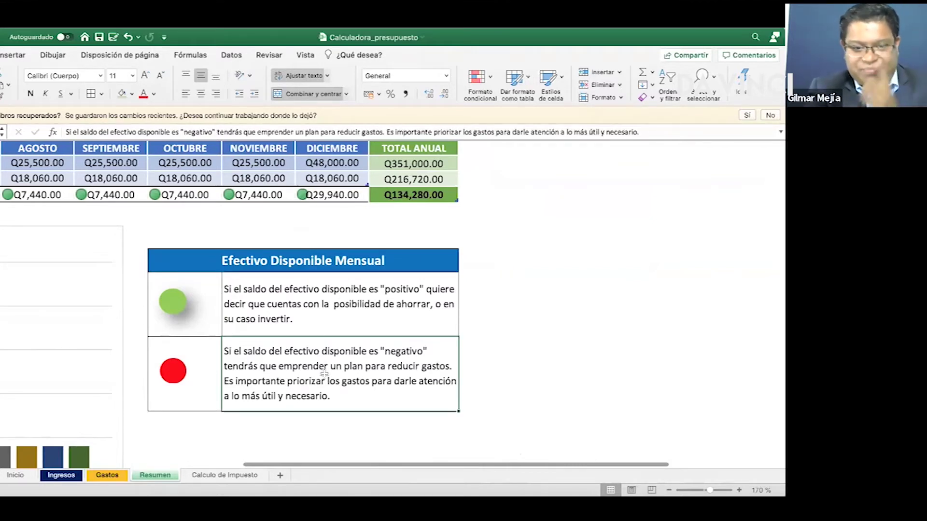